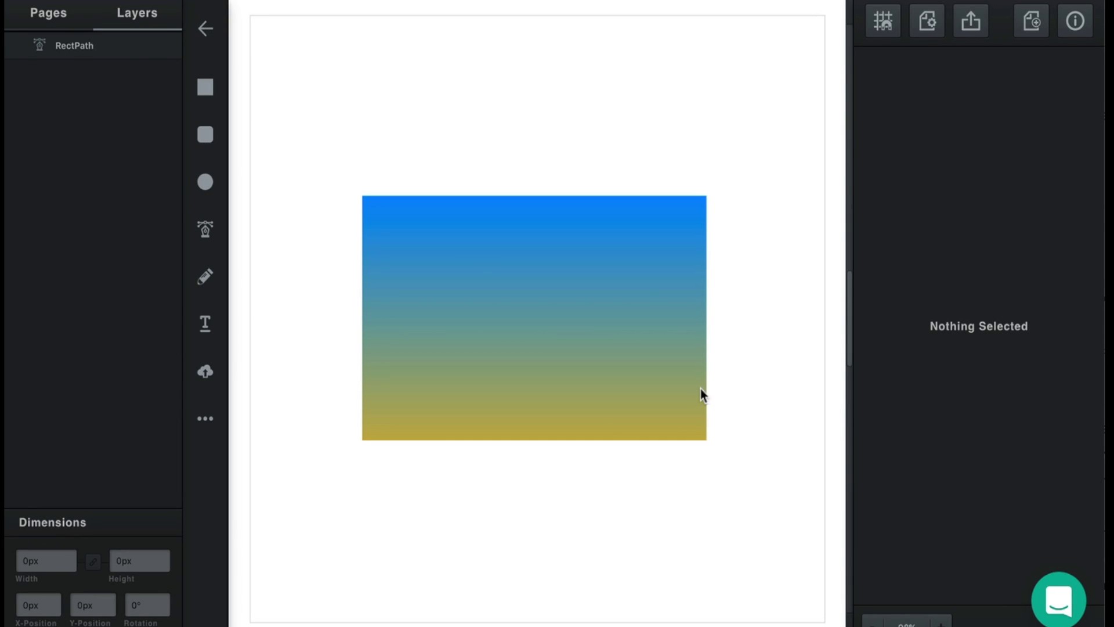
Step: Select the blue-to-gold gradient rectangle to show its fill properties
left_click(648, 423)
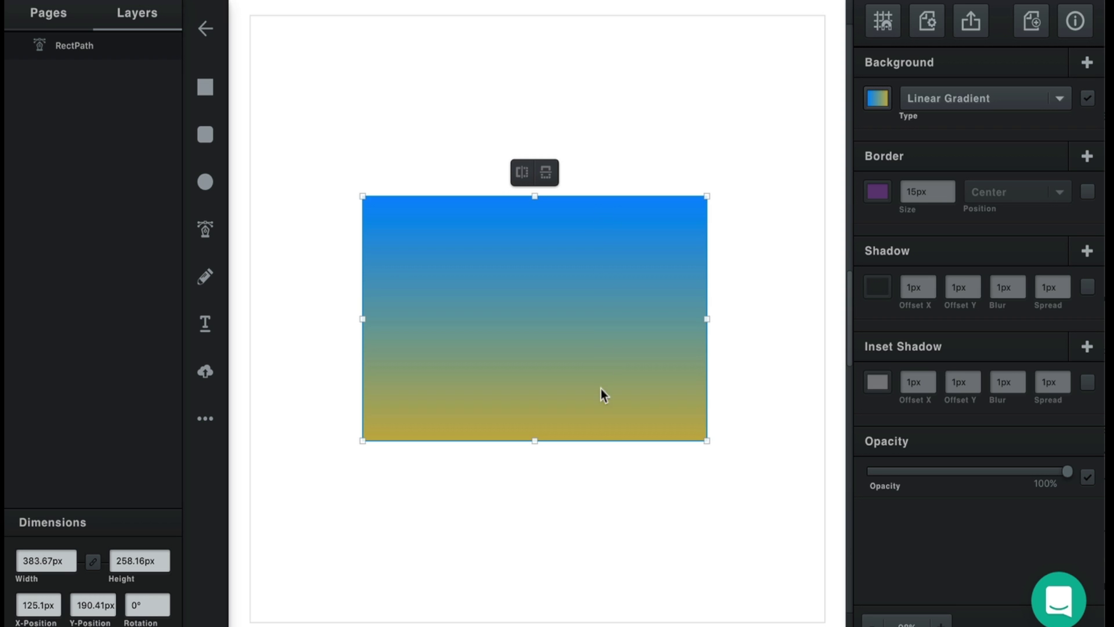
Step: Set the rectangle's Background Type to Radial Gradient, keeping it selected on reopening
left_click(925, 104)
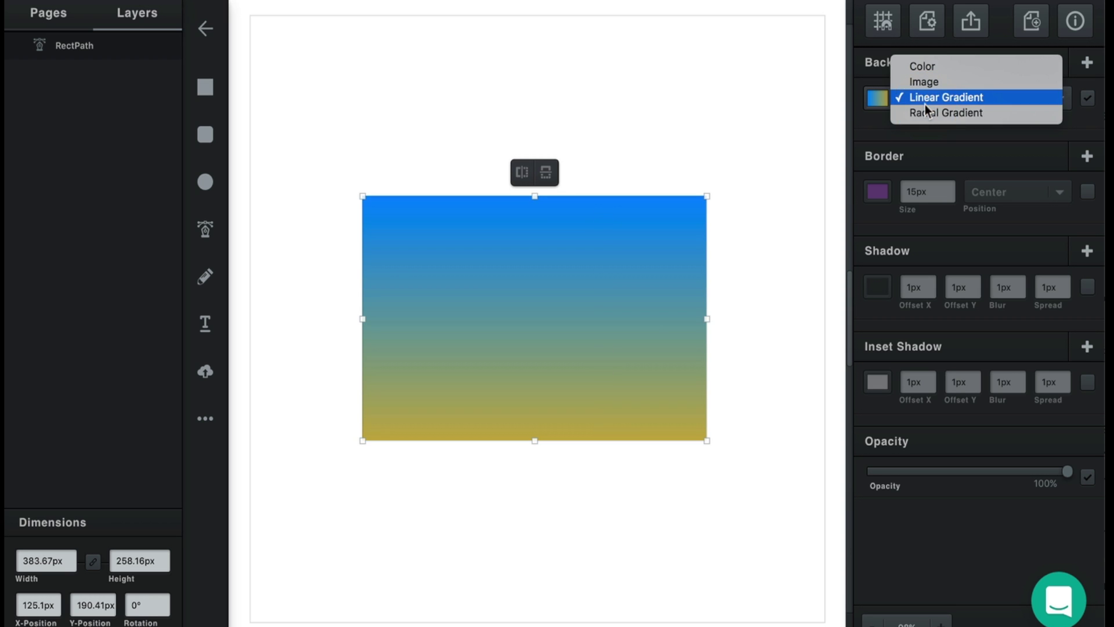
left_click(927, 112)
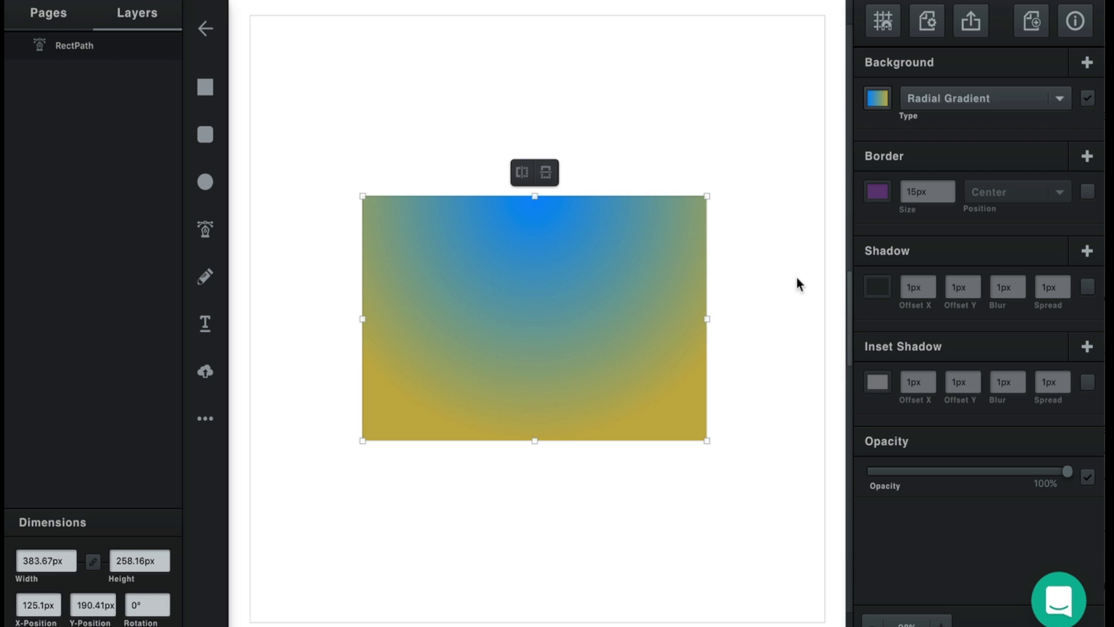
left_click(930, 104)
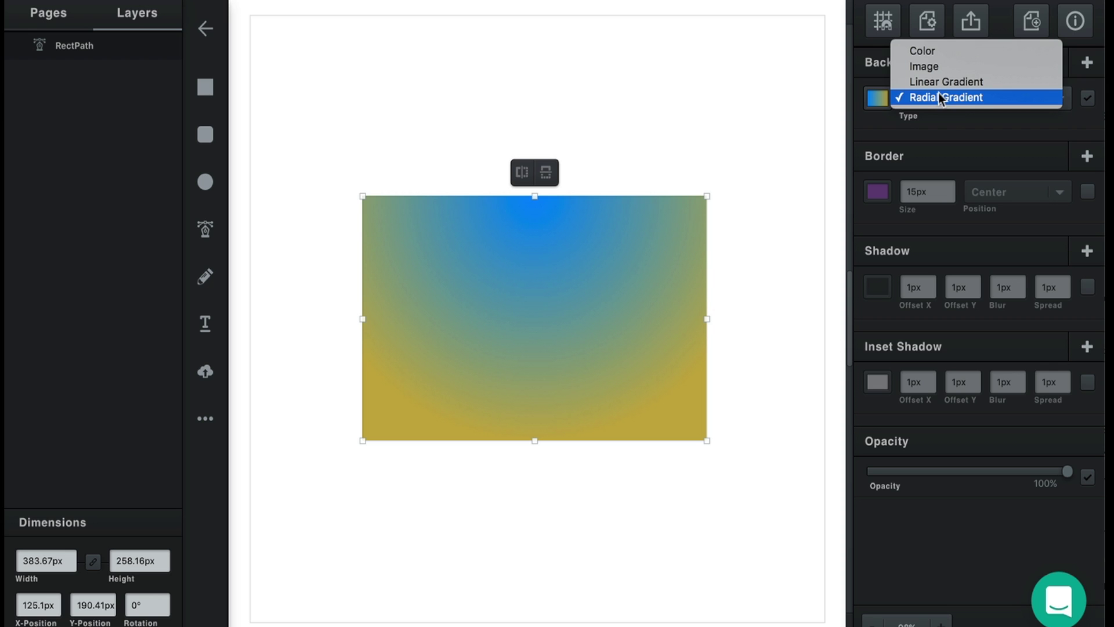
left_click(938, 97)
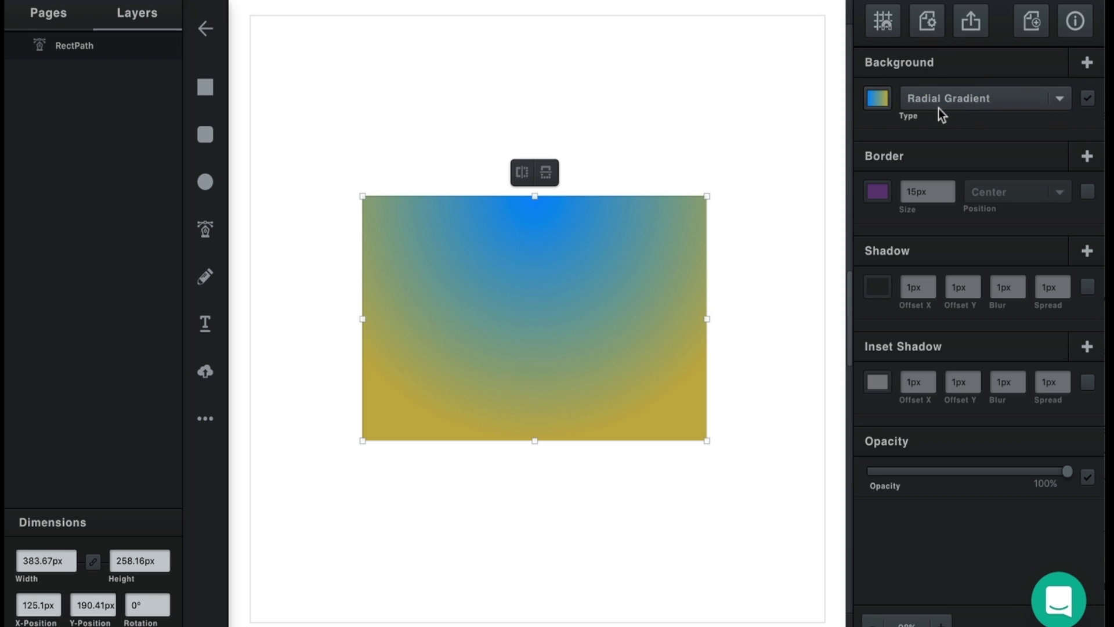
Step: Recolour the top gradient stop to magenta with the hue slider
left_click(877, 100)
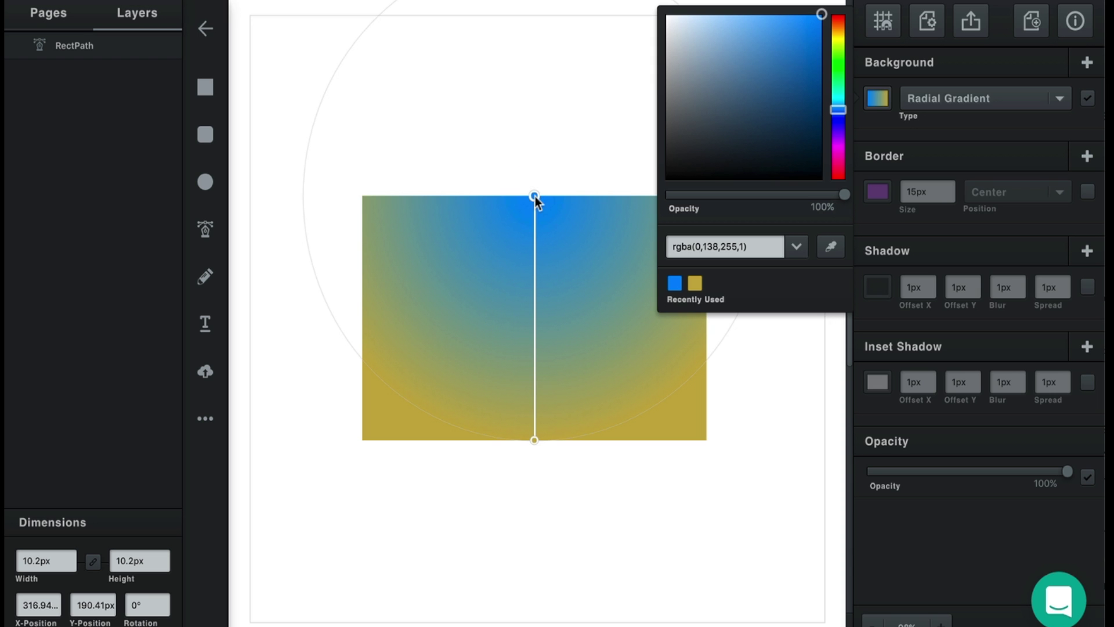
left_click_drag(839, 109, 836, 35)
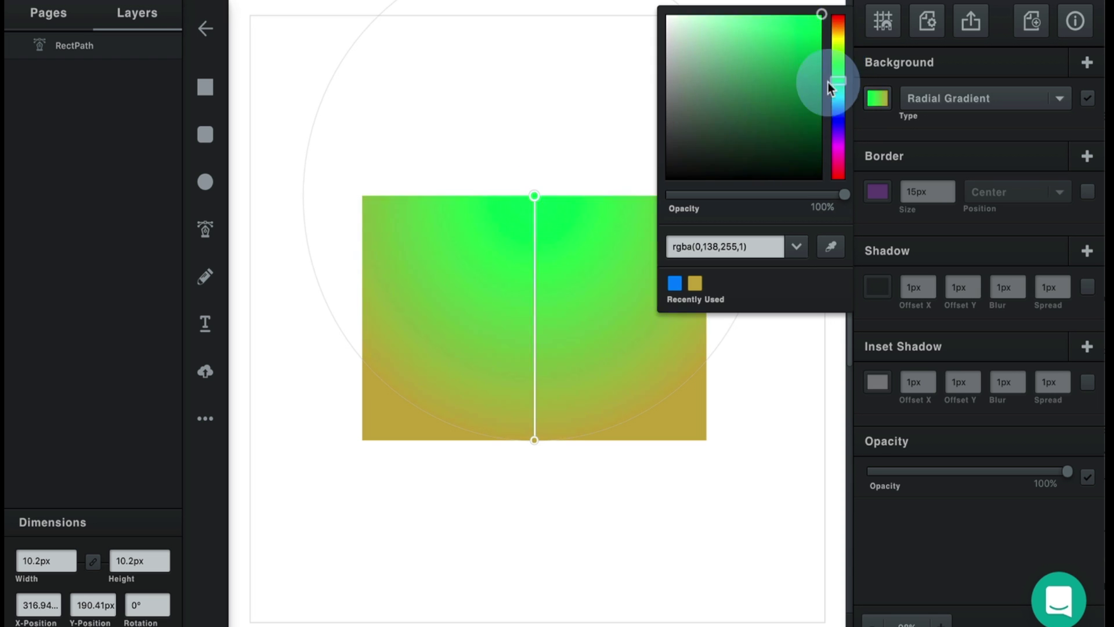
left_click_drag(837, 36, 833, 155)
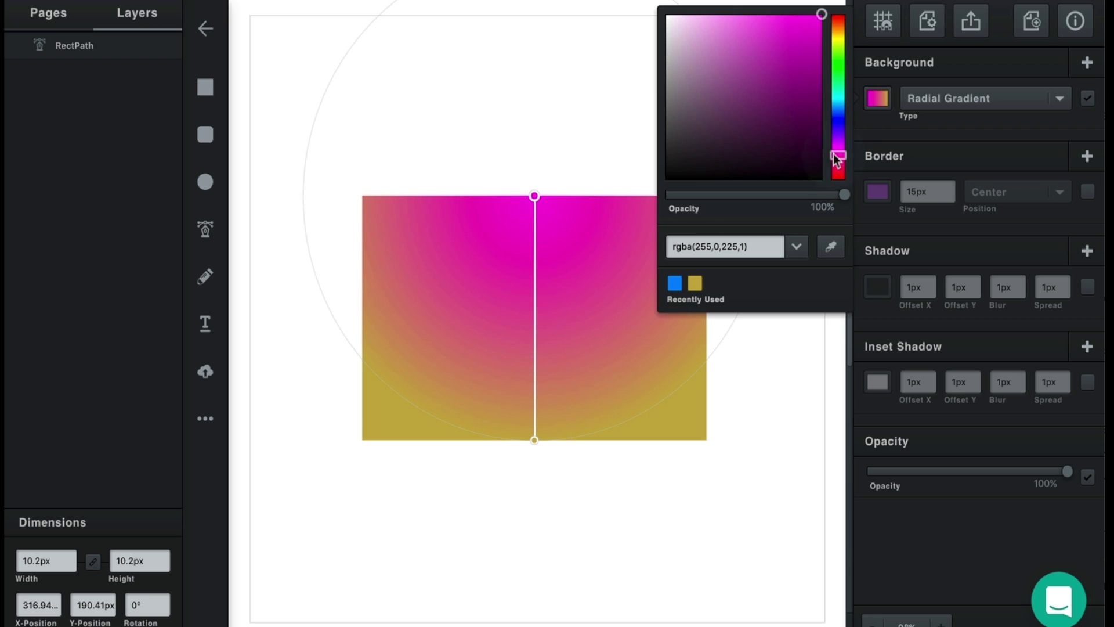
Step: Recolour the bottom gradient stop to teal and deselect the rectangle
left_click(536, 441)
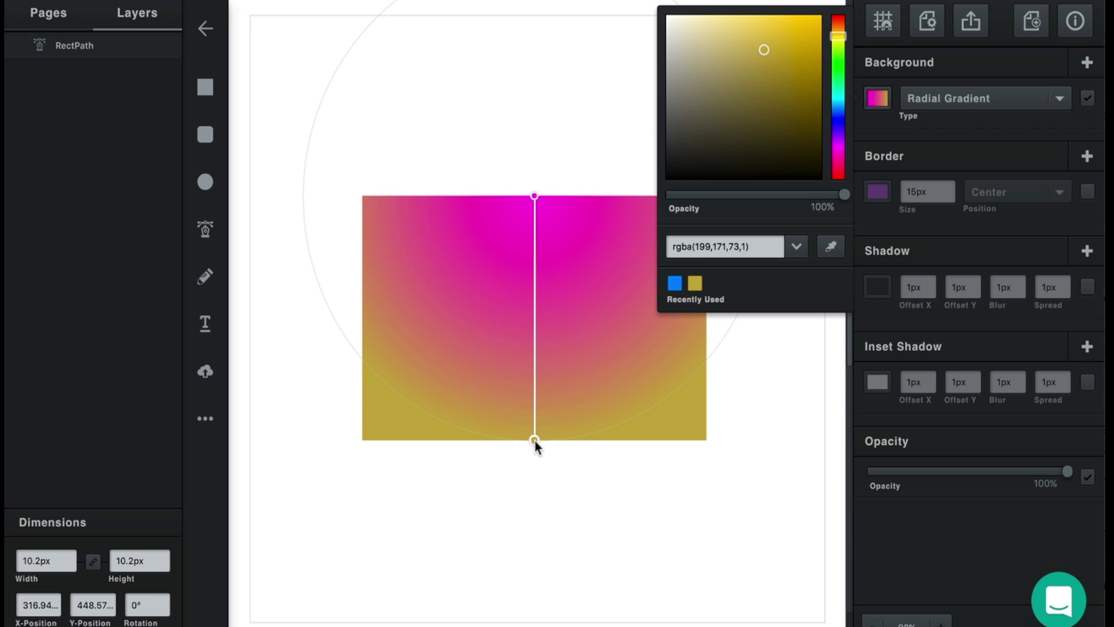
left_click_drag(840, 78, 838, 97)
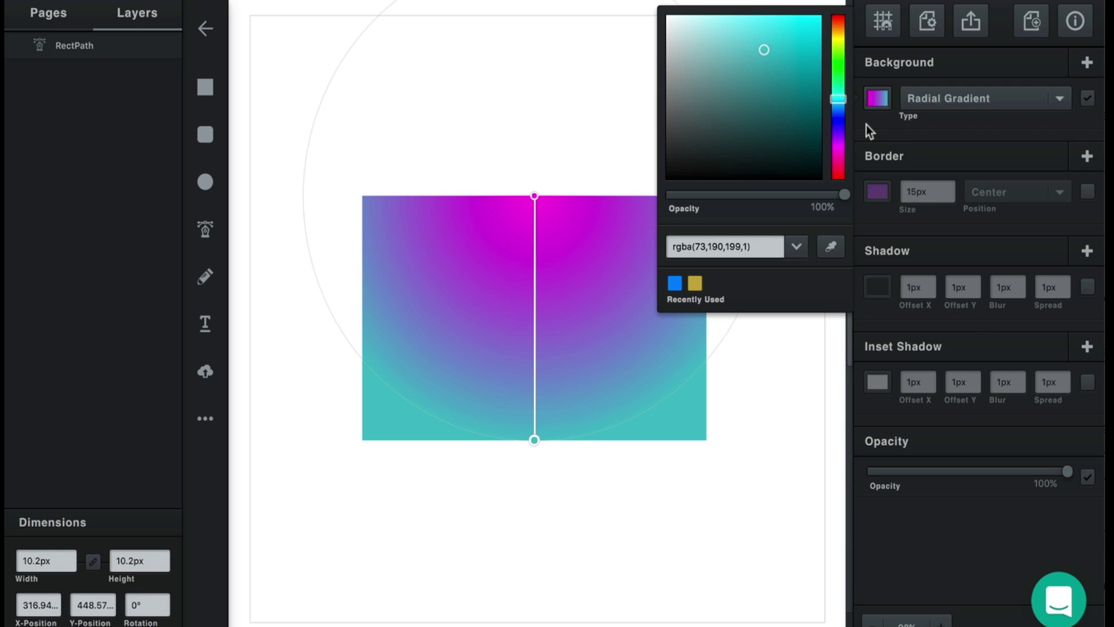
key("Return")
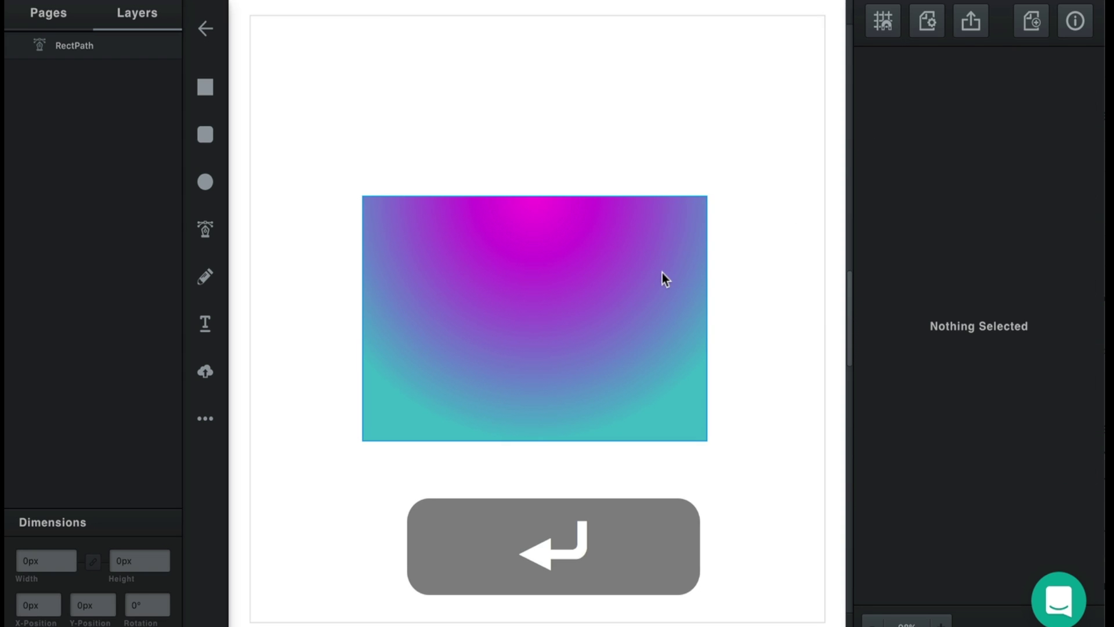
Step: Reselect the rectangle, switch its fill to Linear Gradient, and show the gradient handles
left_click(662, 271)
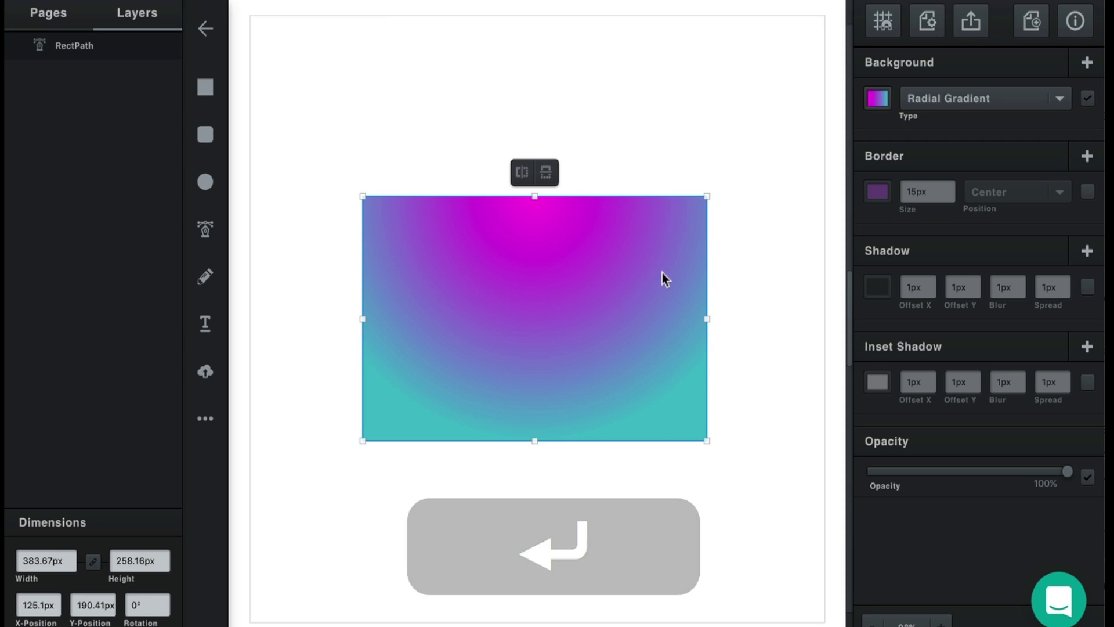
left_click(947, 98)
left_click(948, 85)
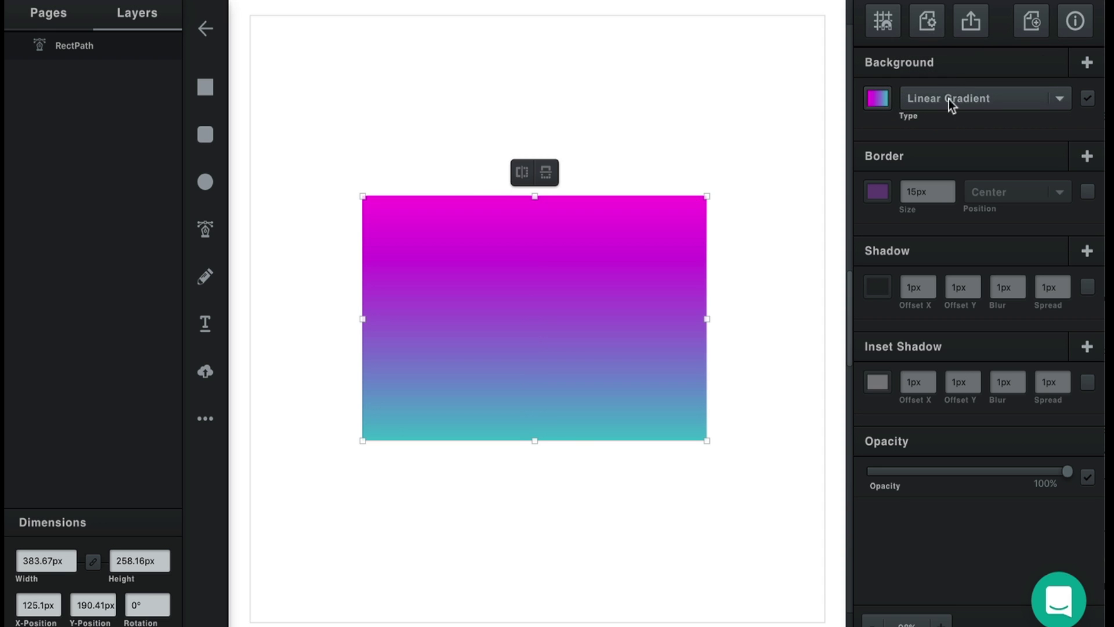
left_click(879, 99)
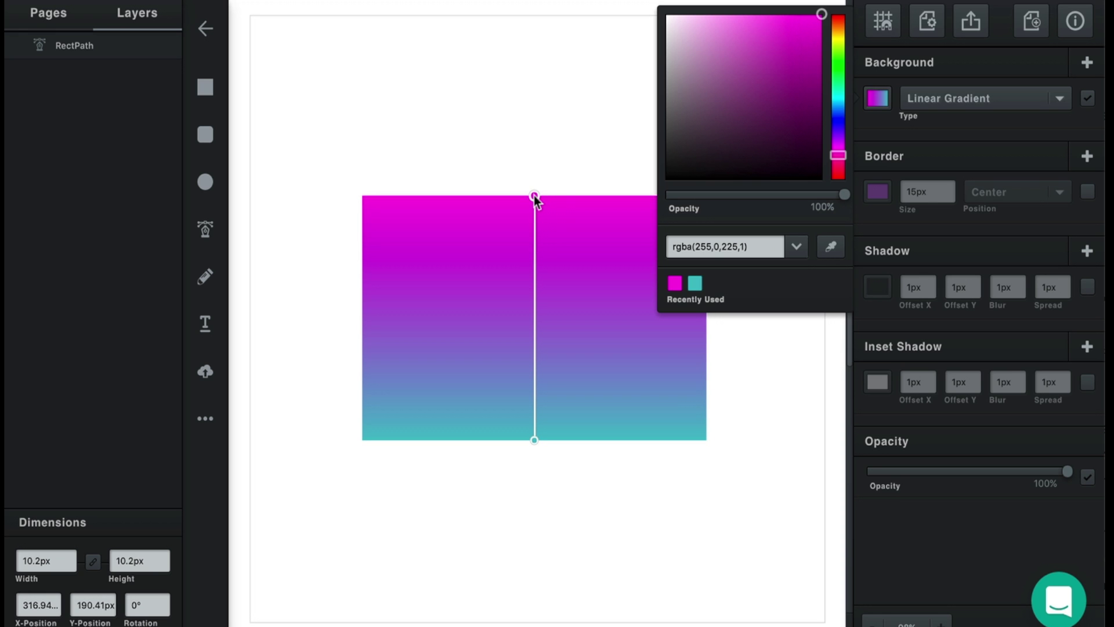
Step: Drag the magenta handle to the top-left corner and the teal handle to bottom-right
left_click_drag(533, 195, 362, 267)
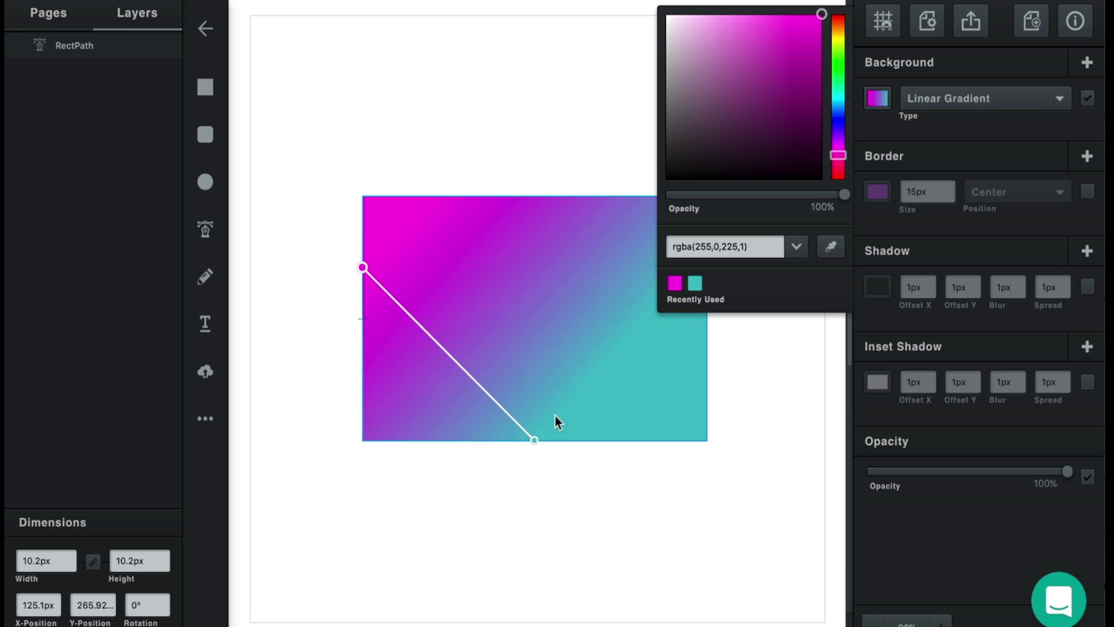
left_click_drag(535, 438, 704, 440)
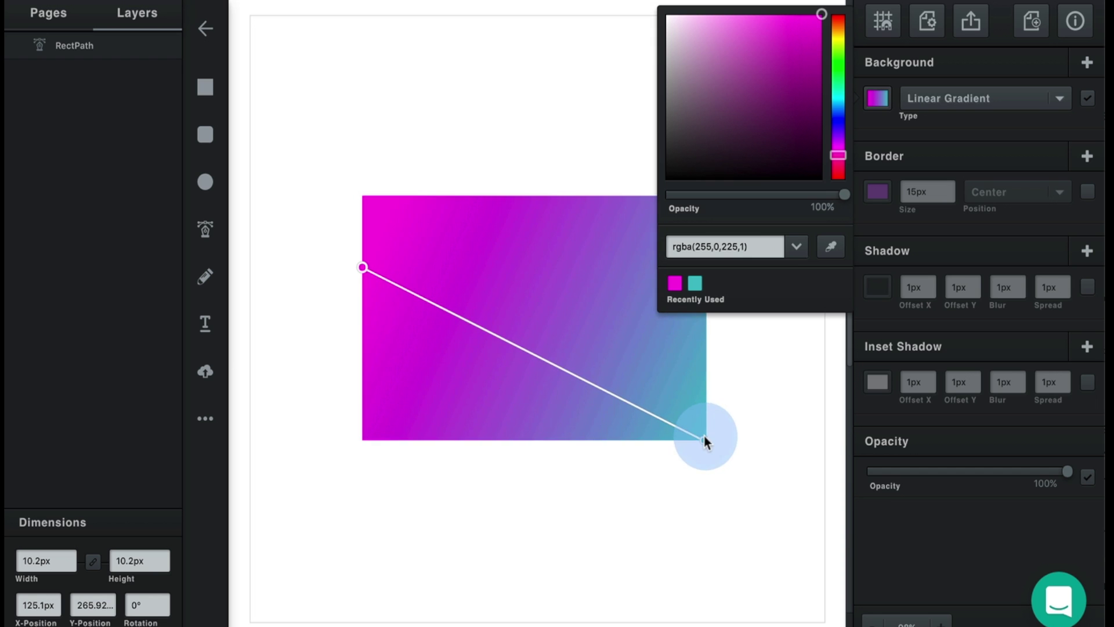
left_click_drag(363, 267, 362, 195)
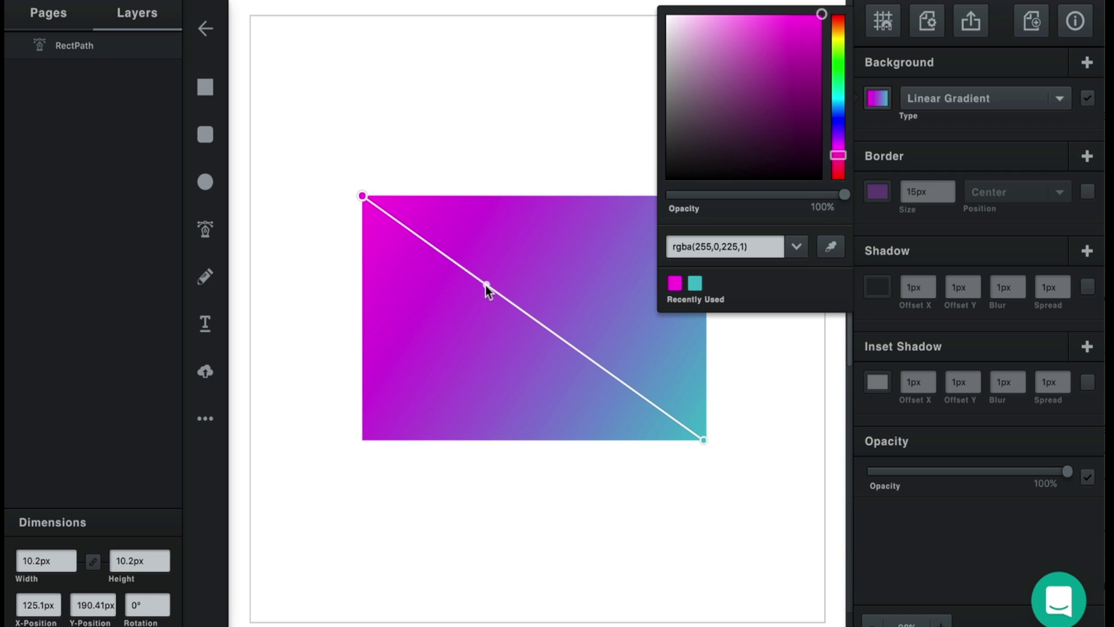
left_click(462, 270)
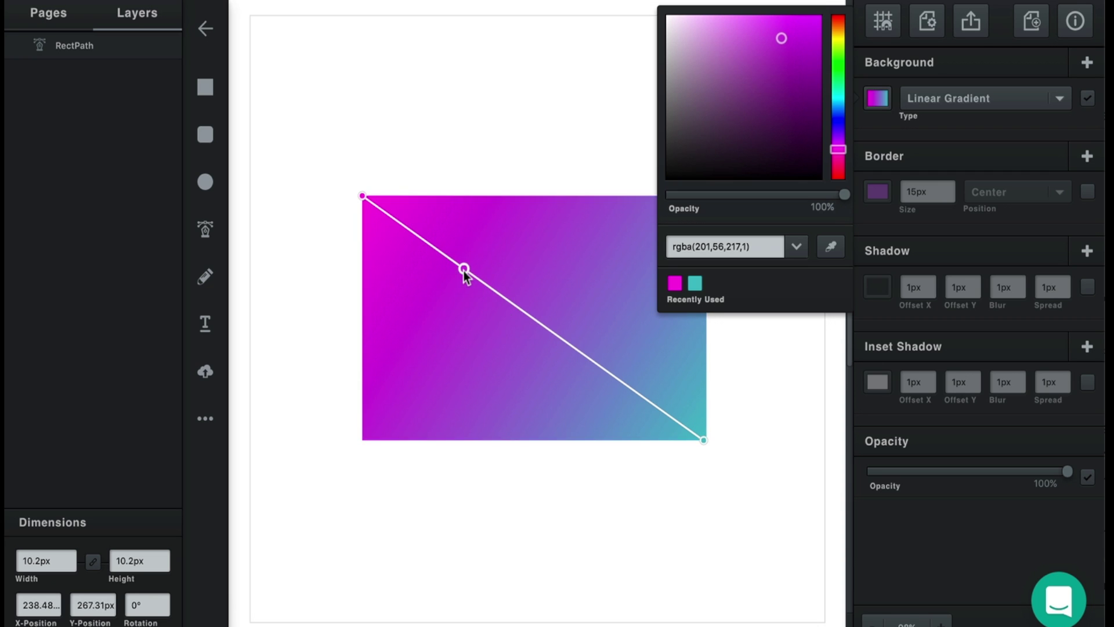
left_click_drag(829, 74, 837, 37)
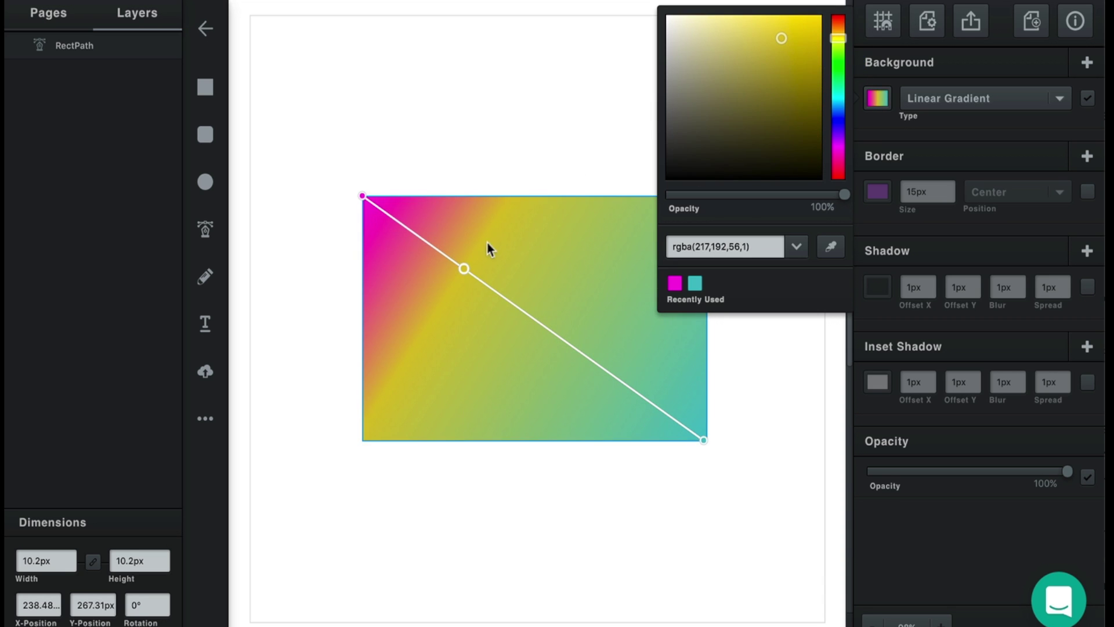
mouse_move(466, 268)
left_mouse_down()
mouse_move(536, 329)
mouse_move(627, 372)
mouse_move(470, 273)
left_mouse_up()
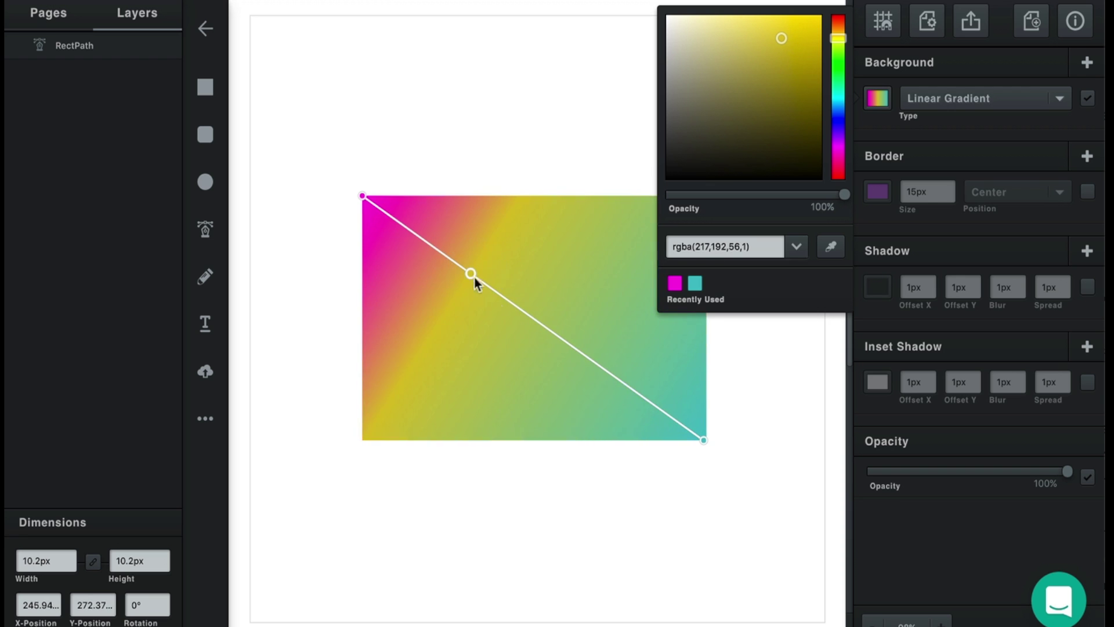
left_click(703, 438)
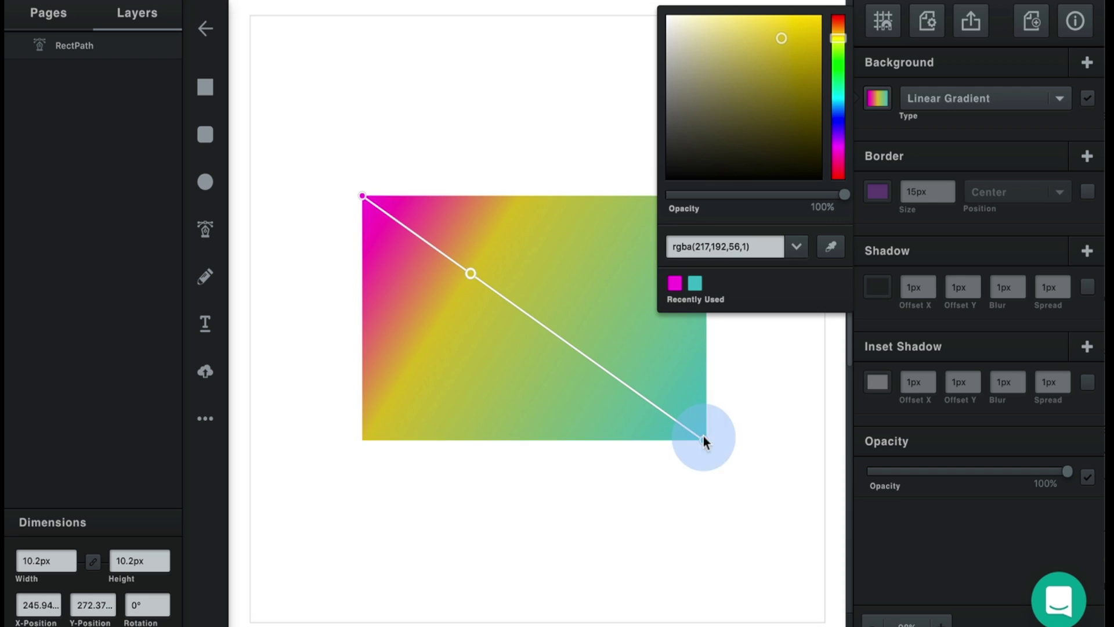
left_click(469, 273)
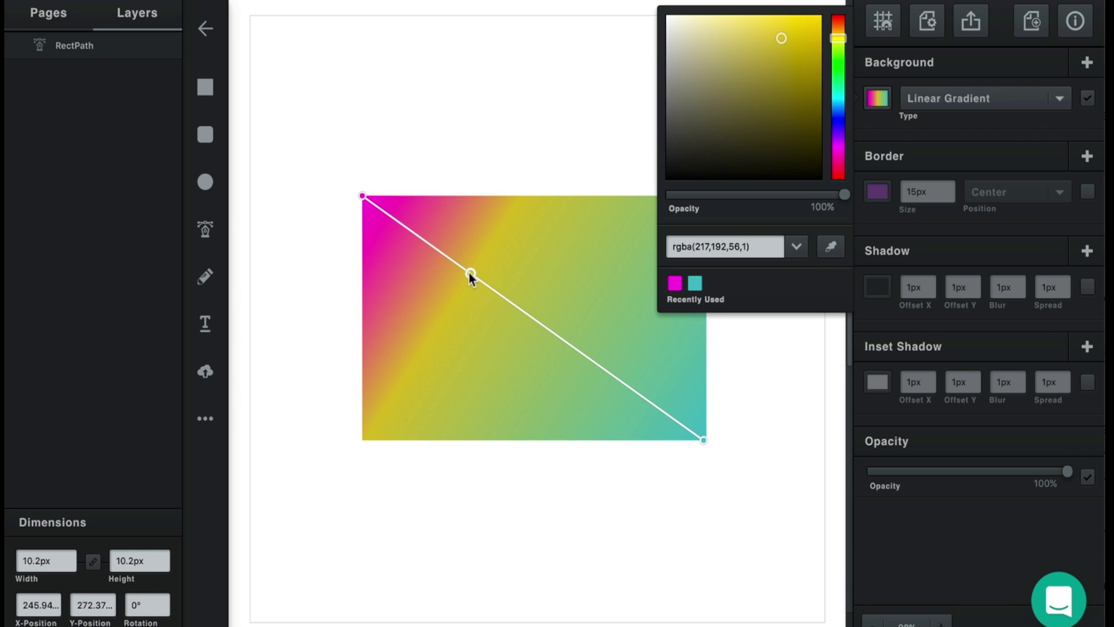
key("BackSpace")
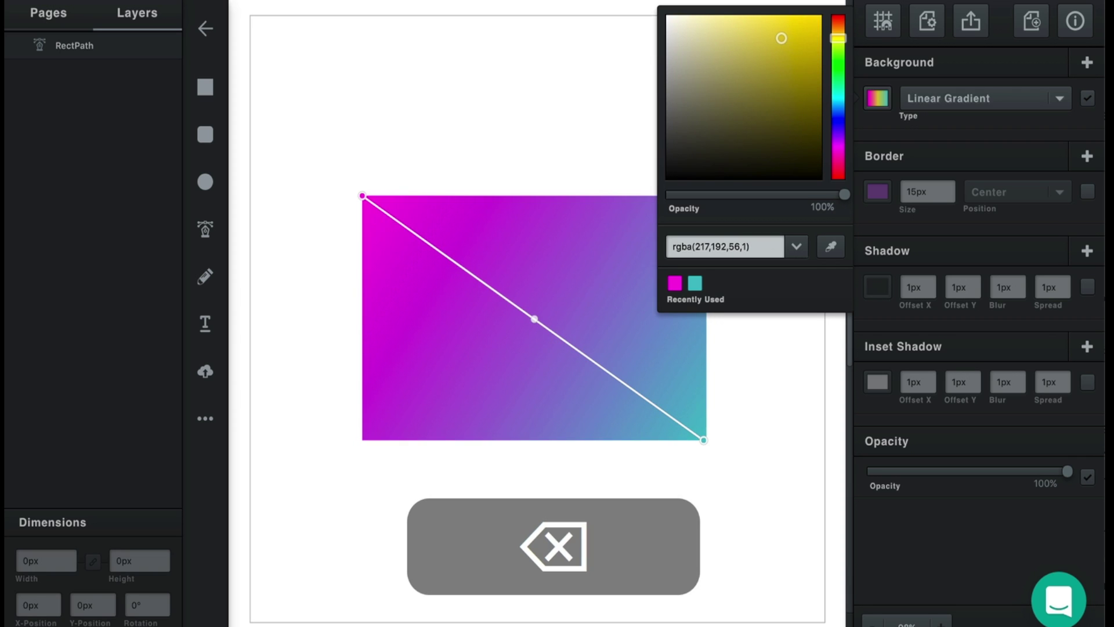